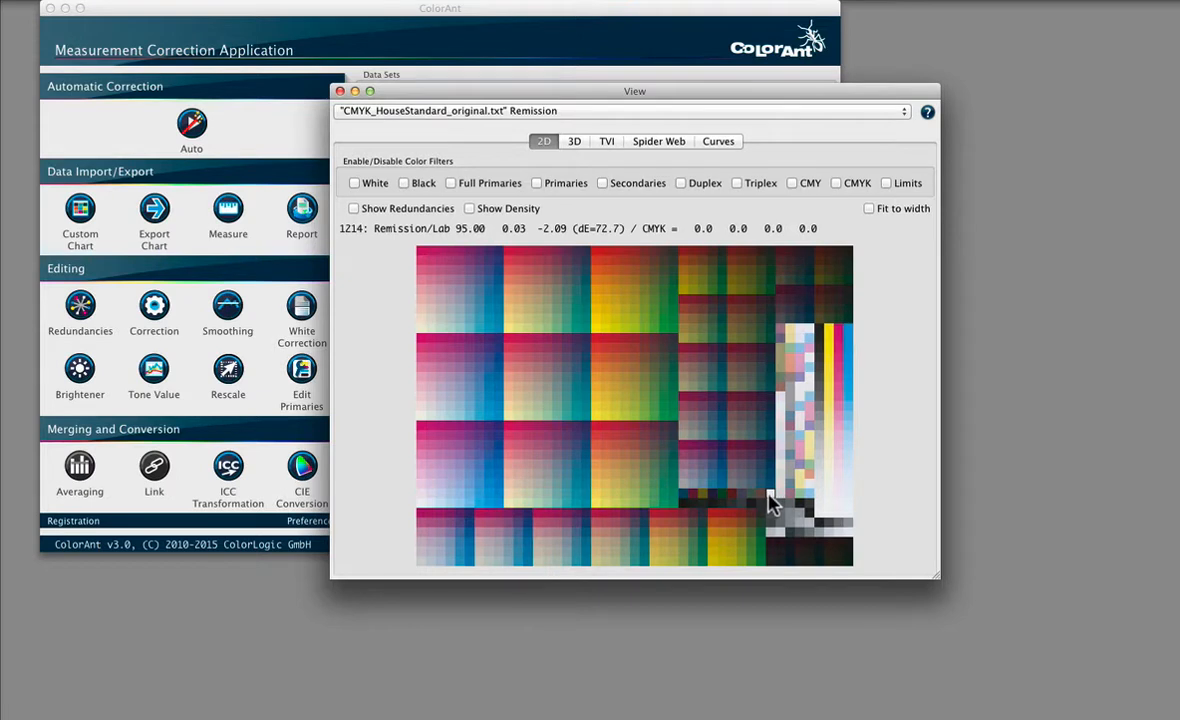
Step: Examine individual patch values in the 2D charts of CMYK_HouseStandard_original.txt and CMYK_NewCyan_NewPaper_IT874.txt
click(798, 475)
click(751, 250)
click(497, 110)
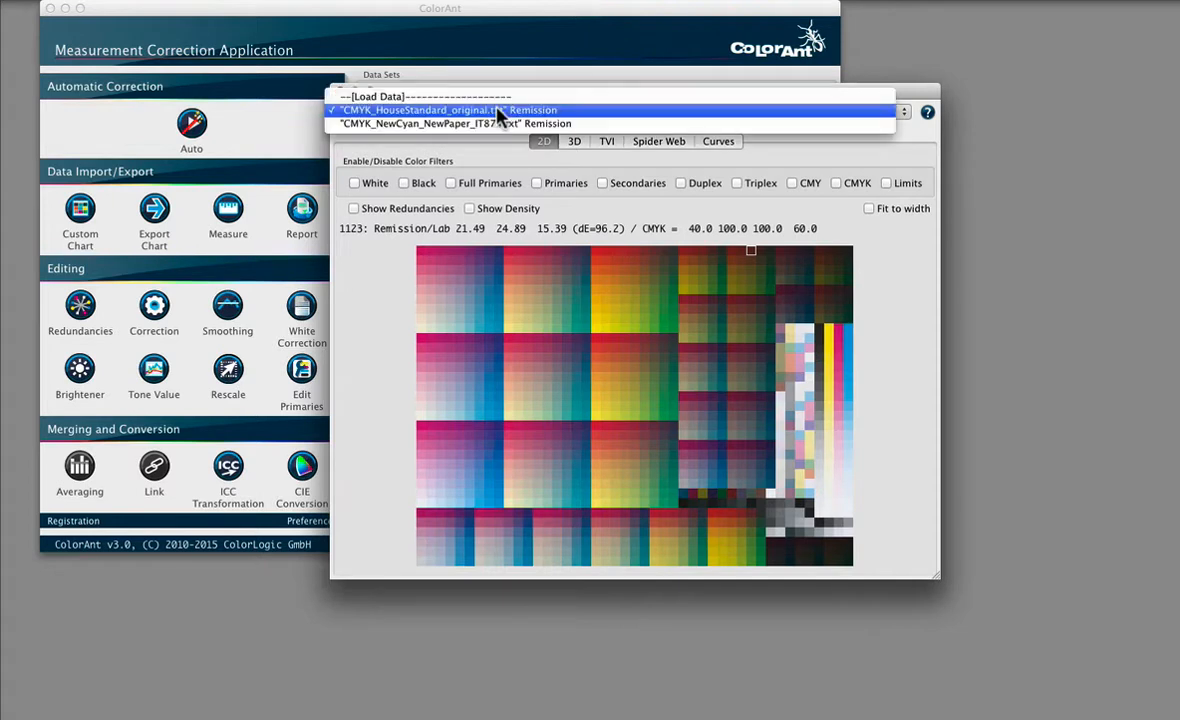
click(434, 122)
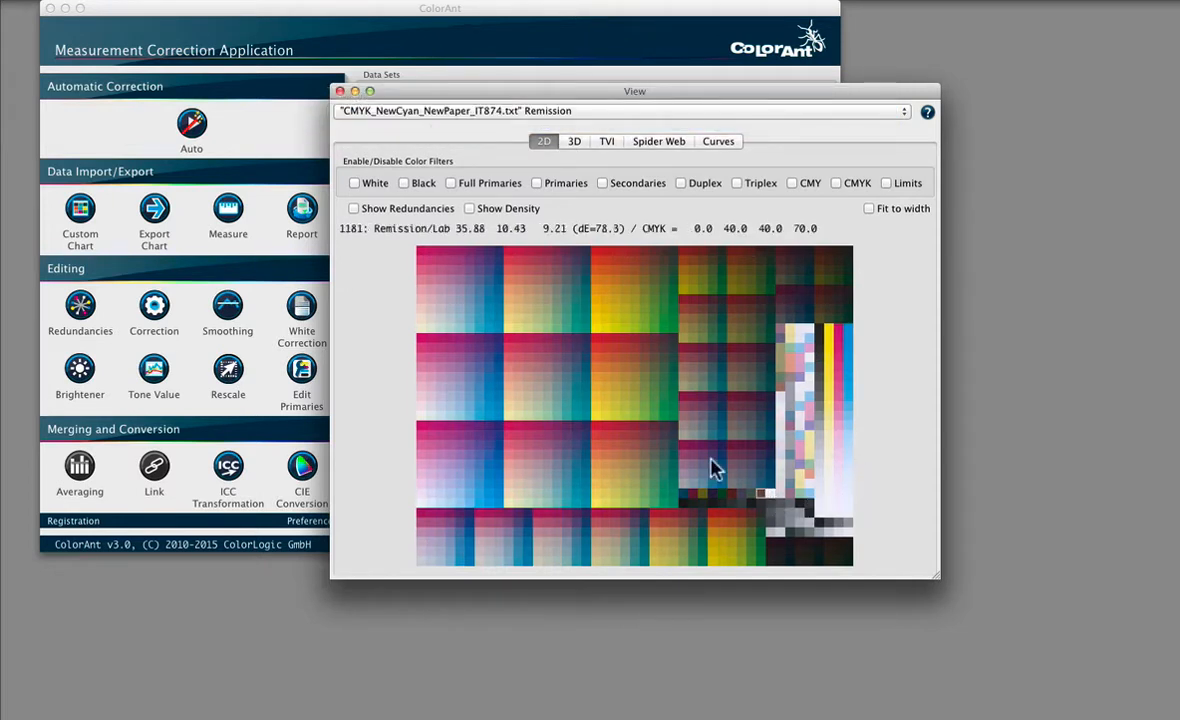
click(596, 250)
Step: Show only the primaries in 3D, rotate the plot and display the CMYK_HouseStandard_original.txt data for inspection
click(574, 142)
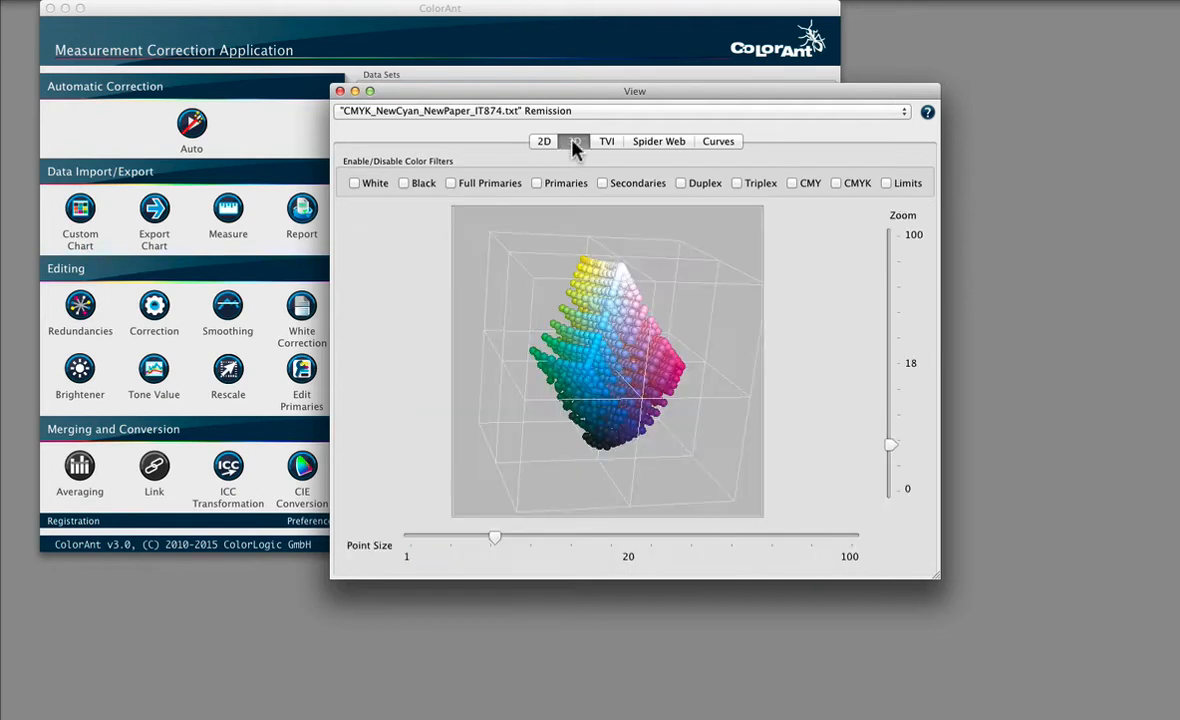
click(537, 184)
drag(685, 421, 634, 395)
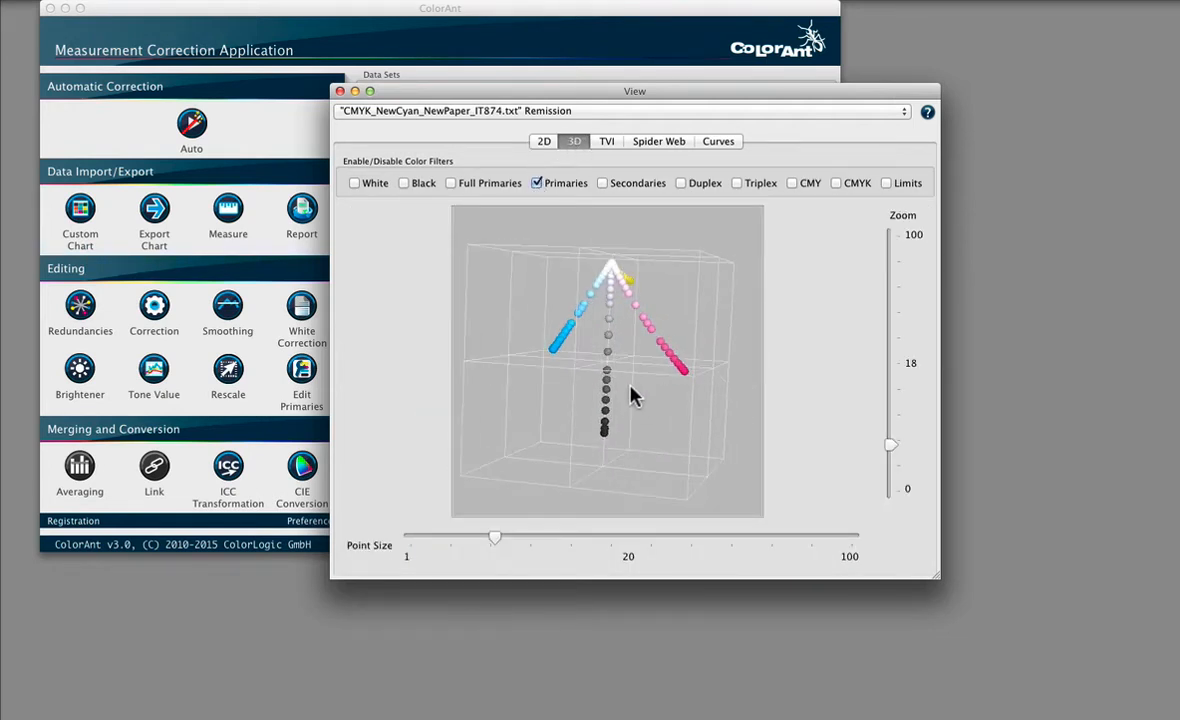
click(437, 112)
click(440, 97)
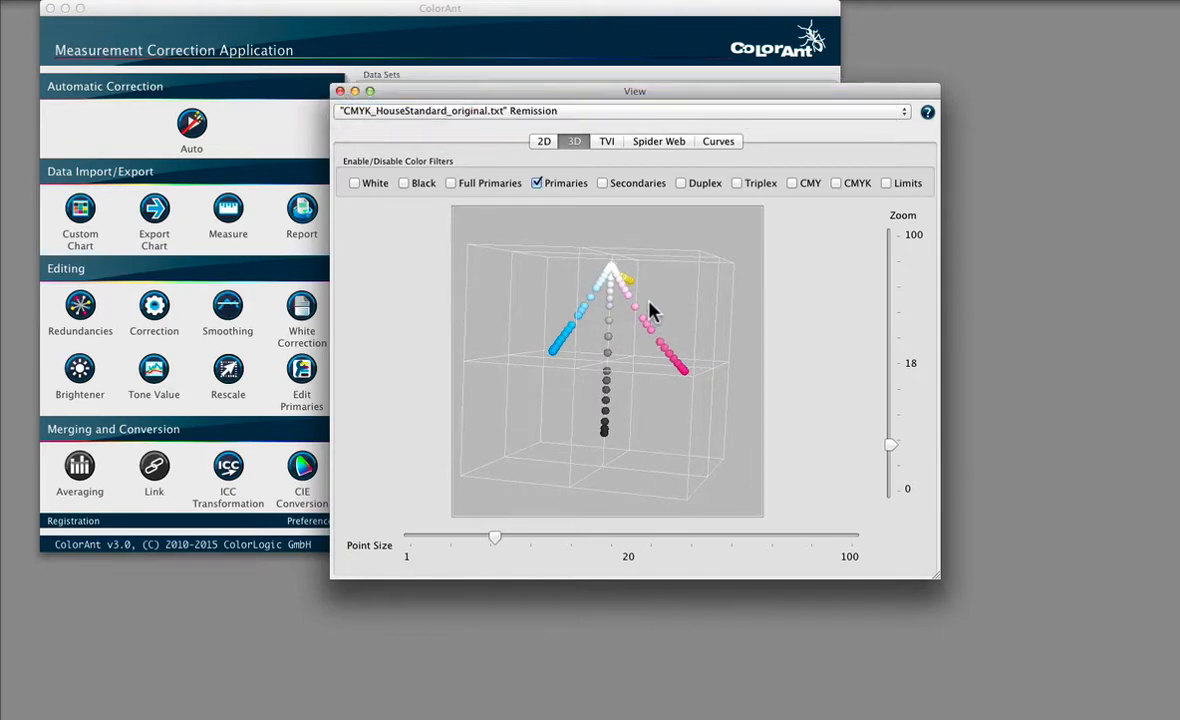
drag(650, 311, 598, 314)
Step: Alternate the 3D primaries between the house standard and new cyan data sets, clear the filter and close the 2D view
click(440, 111)
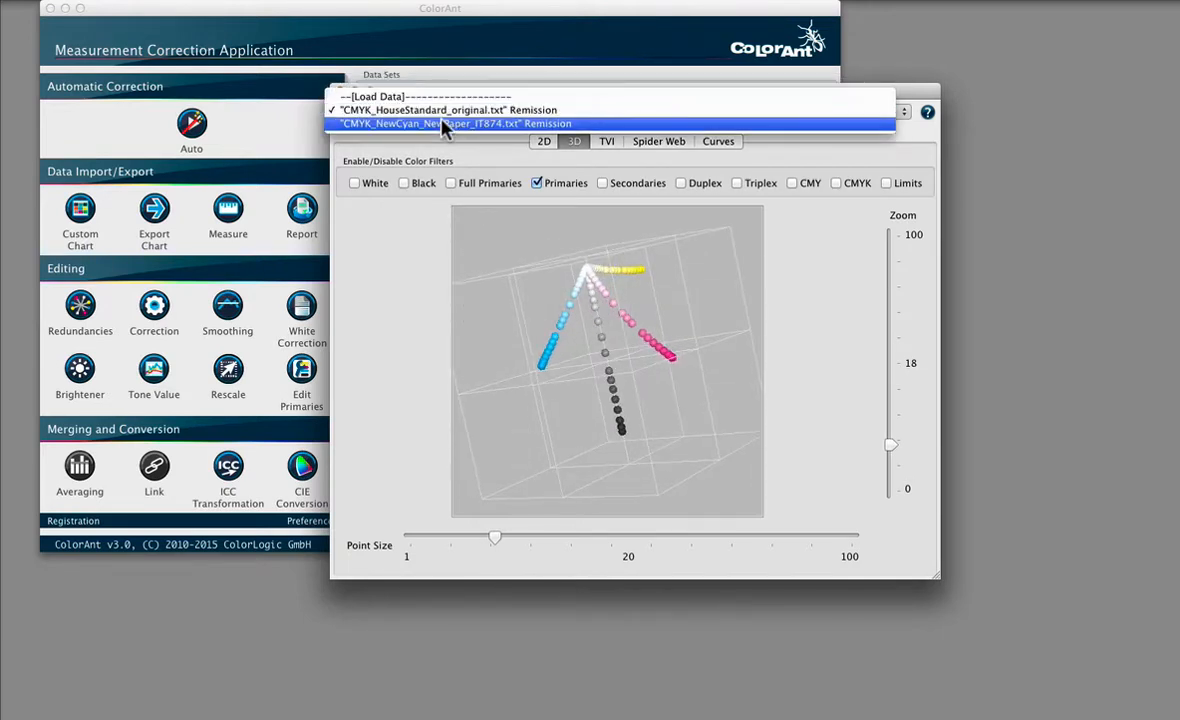
click(445, 124)
click(459, 111)
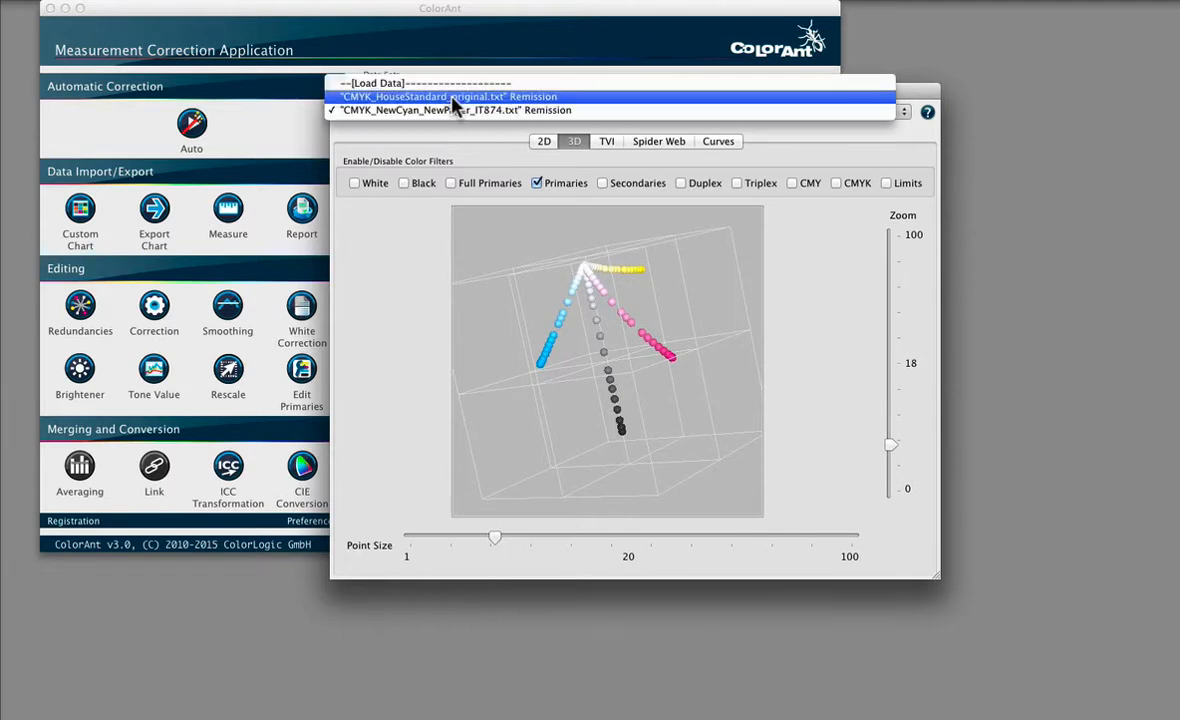
click(452, 98)
click(452, 108)
click(452, 123)
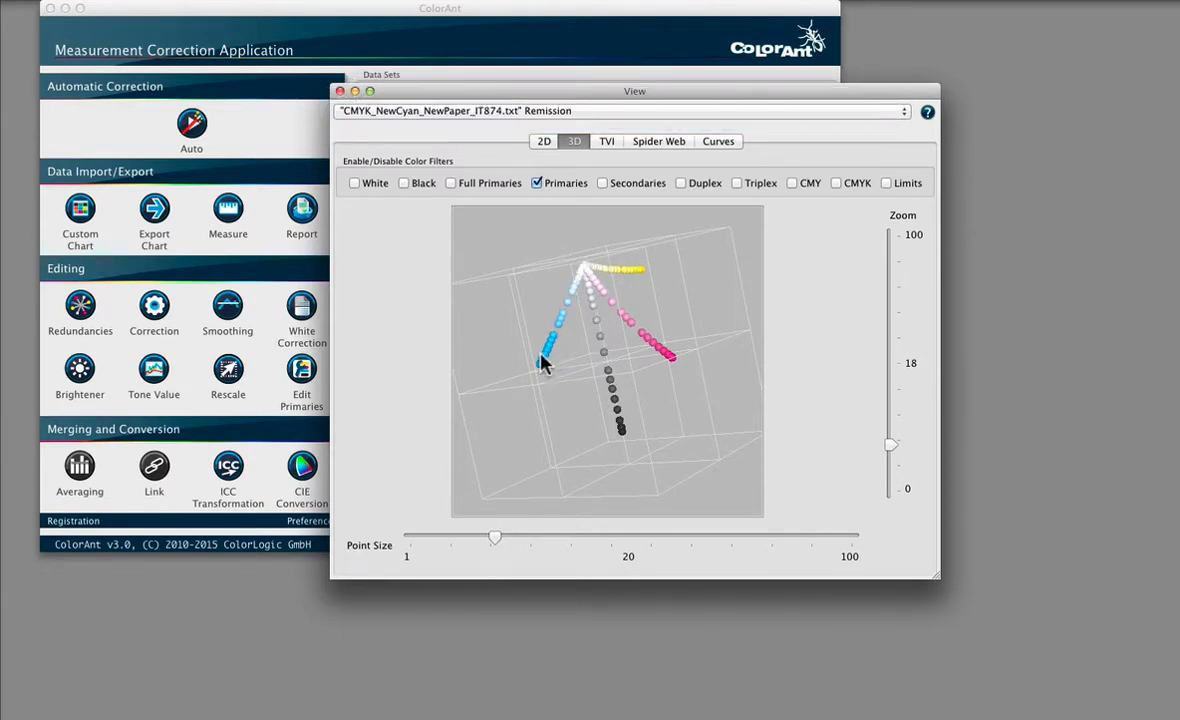
click(537, 183)
click(545, 141)
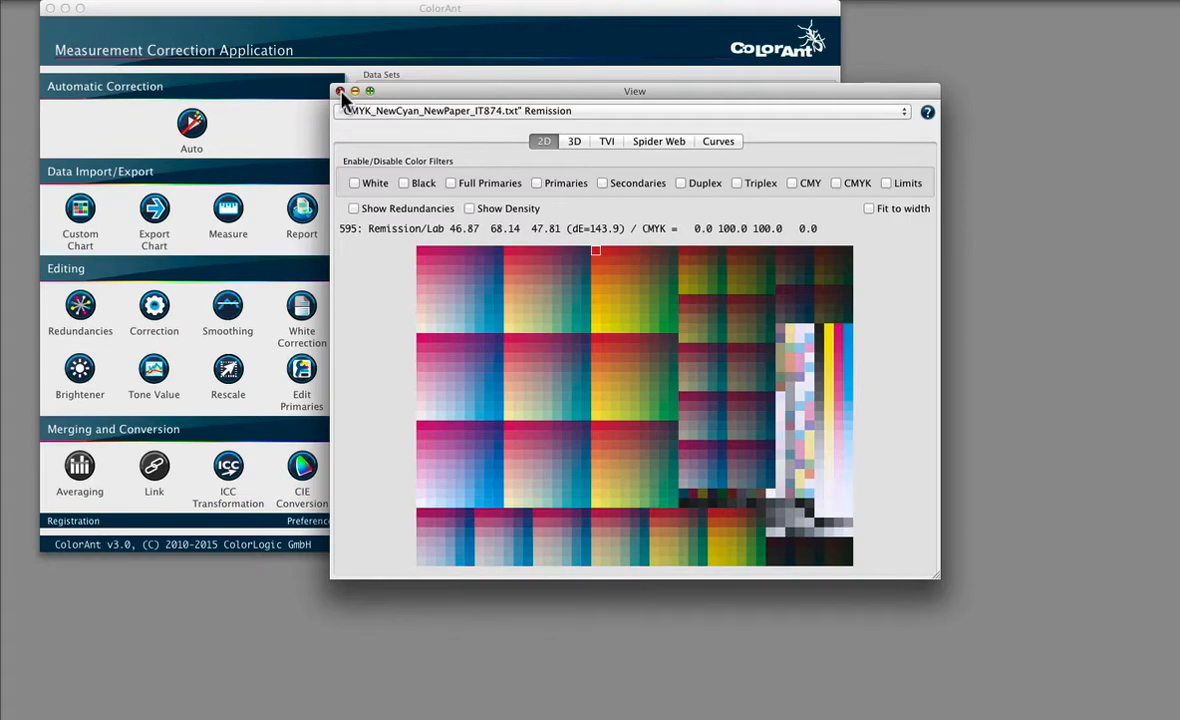
click(340, 91)
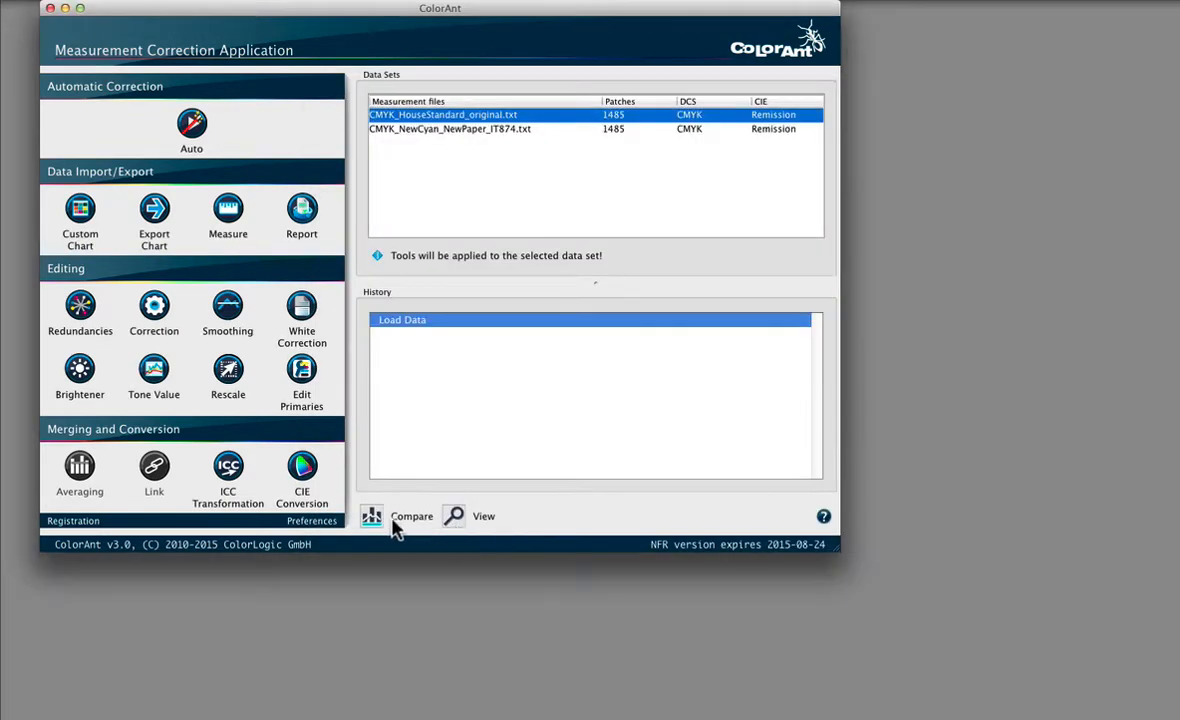
Step: Compare CMYK_HouseStandard_original.txt with CMYK_NewCyan_NewPaper_IT874.txt, examine the marked colour differences and return to the data set list
click(370, 517)
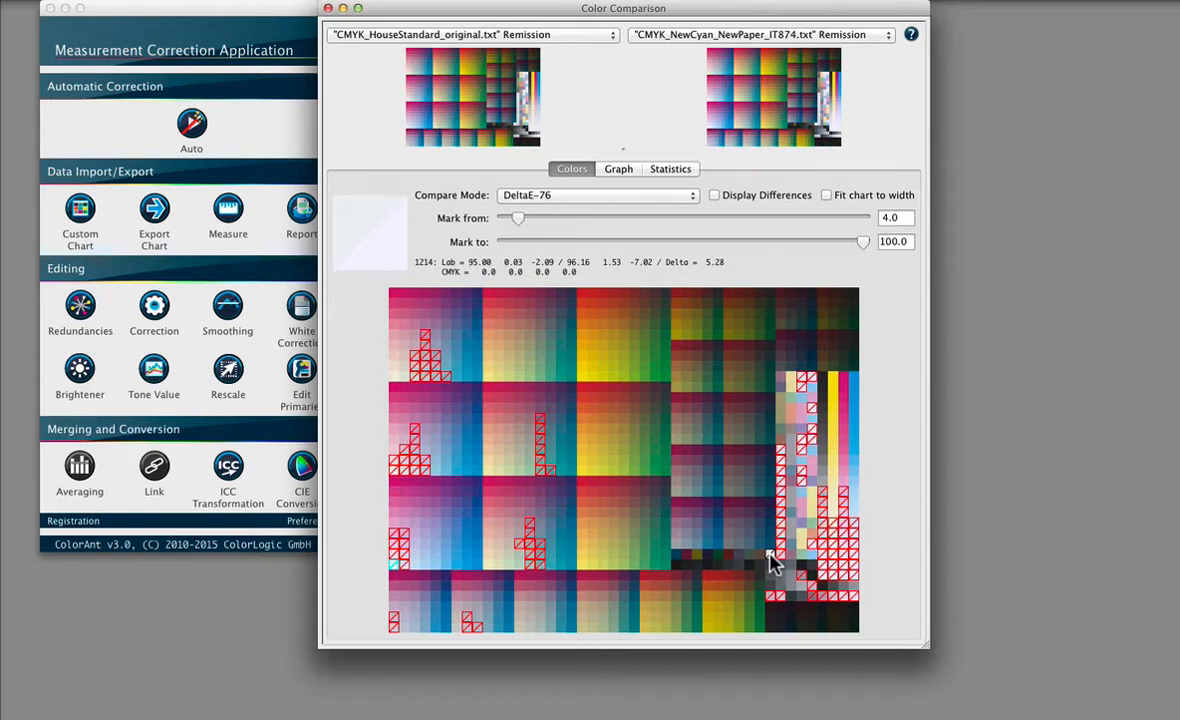
click(327, 8)
click(410, 117)
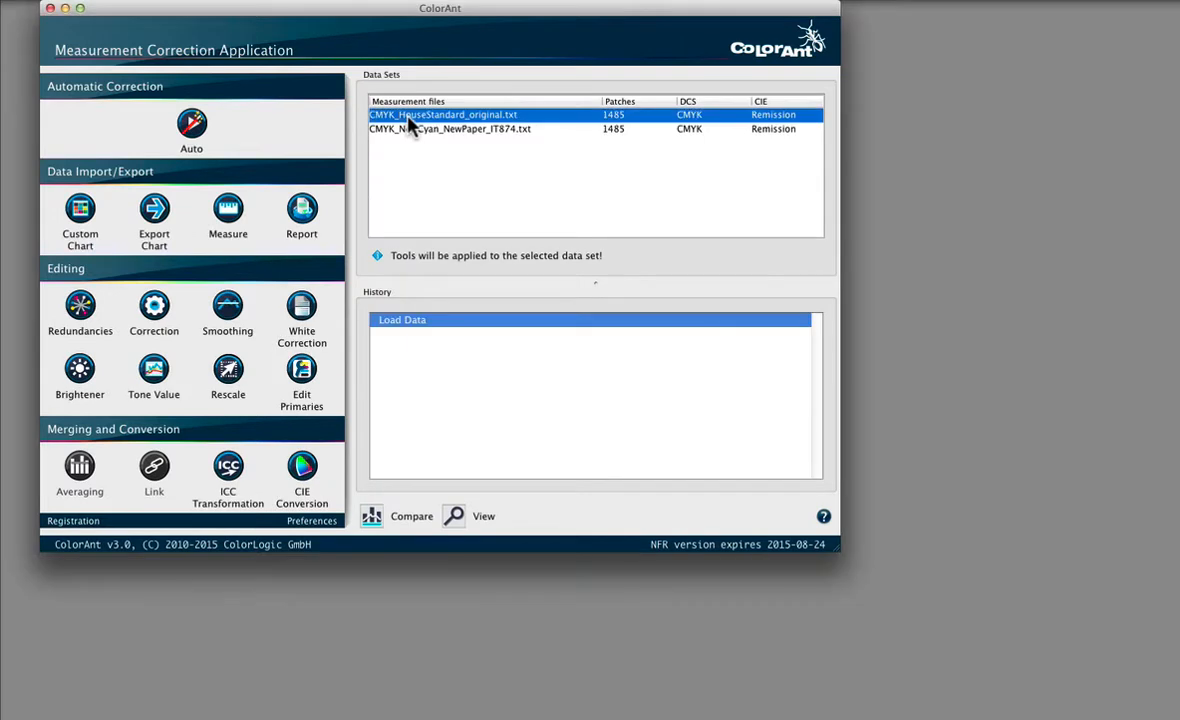
Step: Replace the CMYK_NewCyan_NewPaper_IT874.txt data set with the control strip file CMYK_Strip_NewCyan.txt
click(413, 129)
key(Delete)
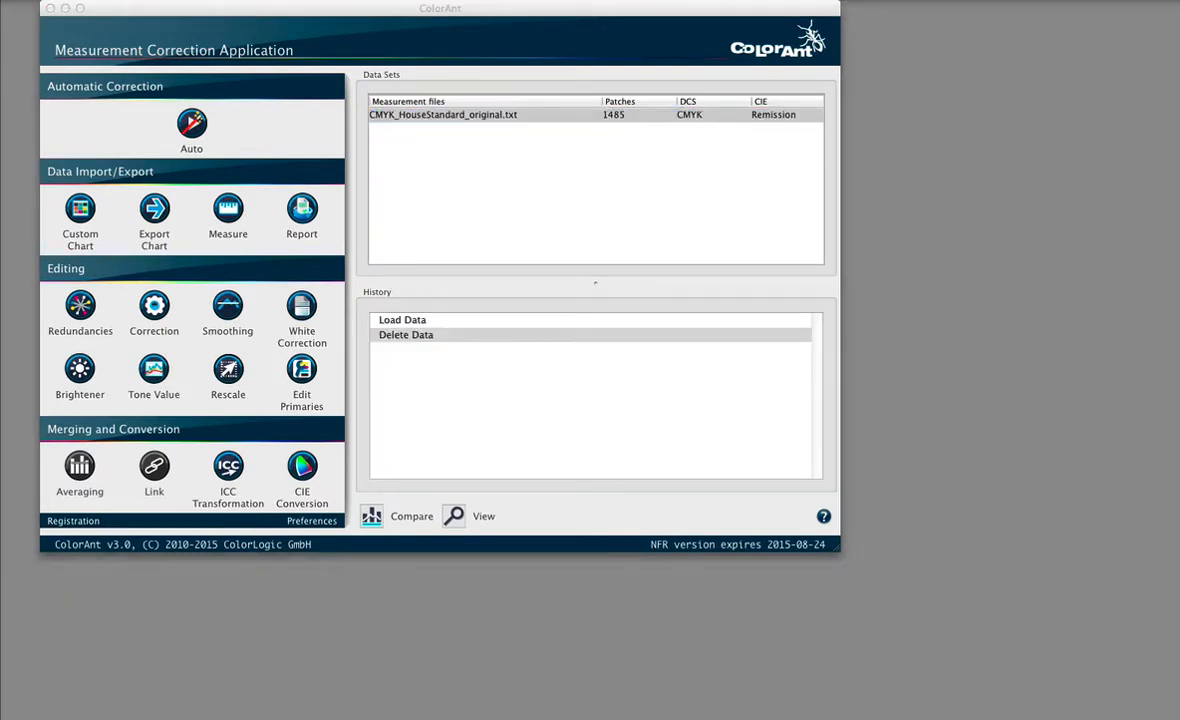
drag(455, 402, 443, 197)
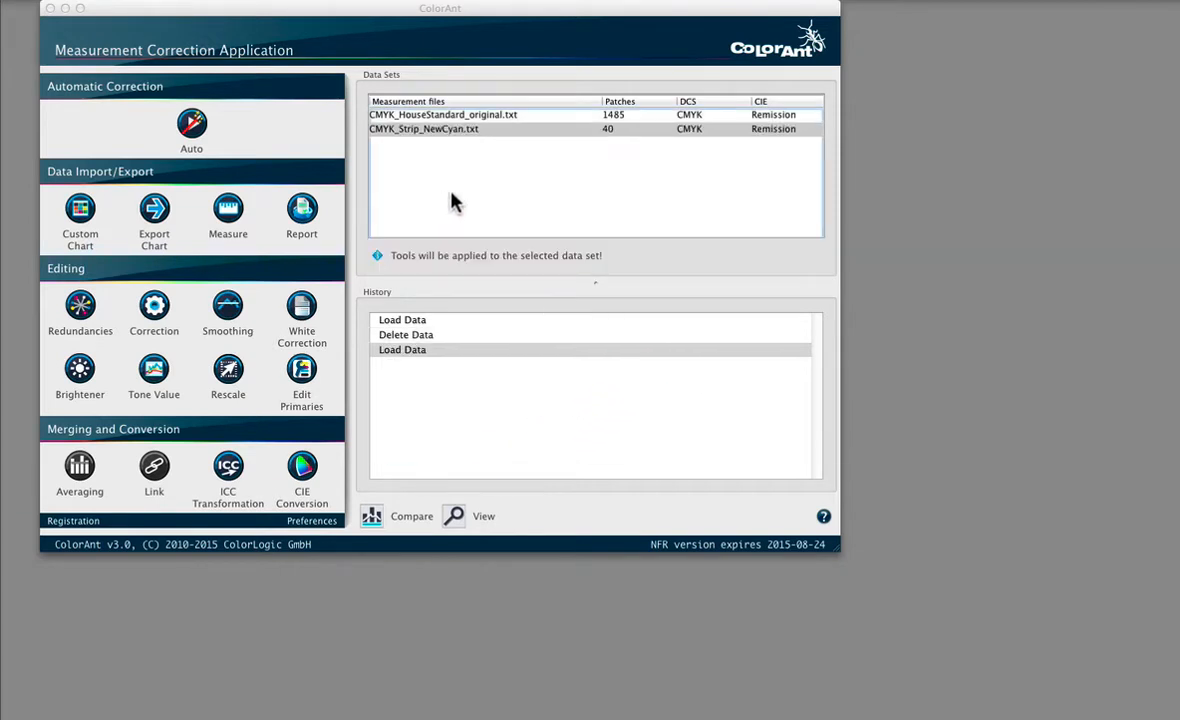
Step: View the CMYK_Strip_NewCyan.txt patches, checking which ones match the Full Primaries, Primaries, White and Limits filters, and close the view
click(436, 138)
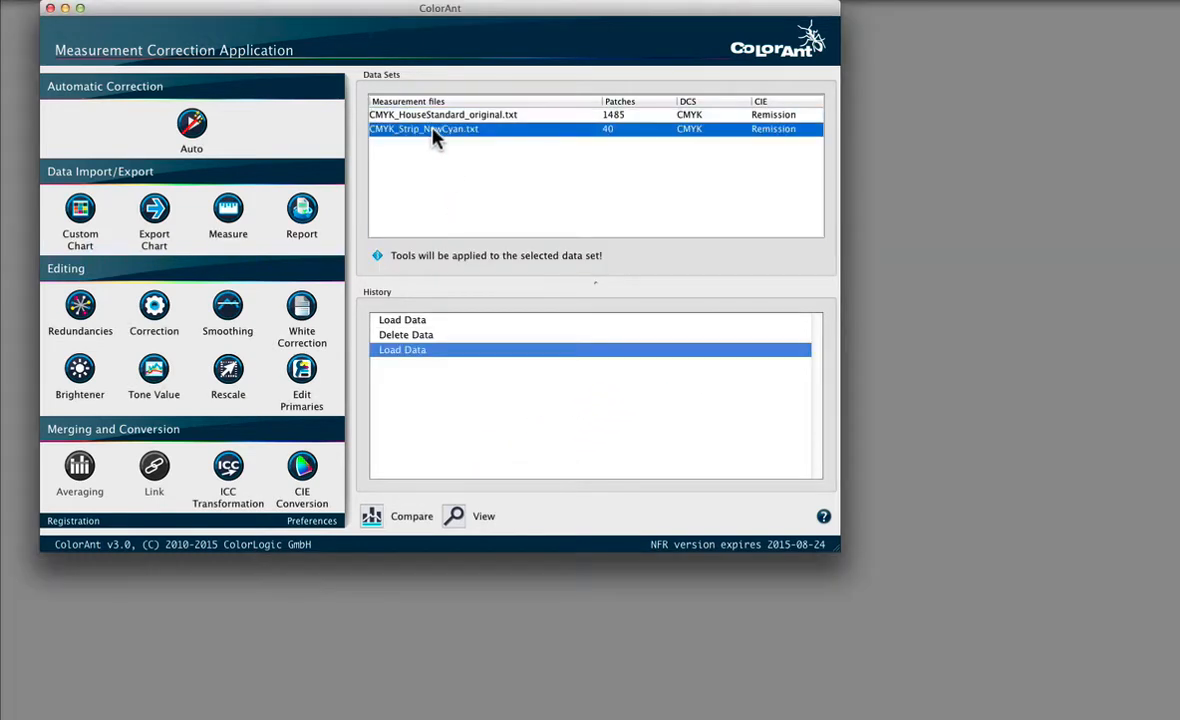
click(453, 516)
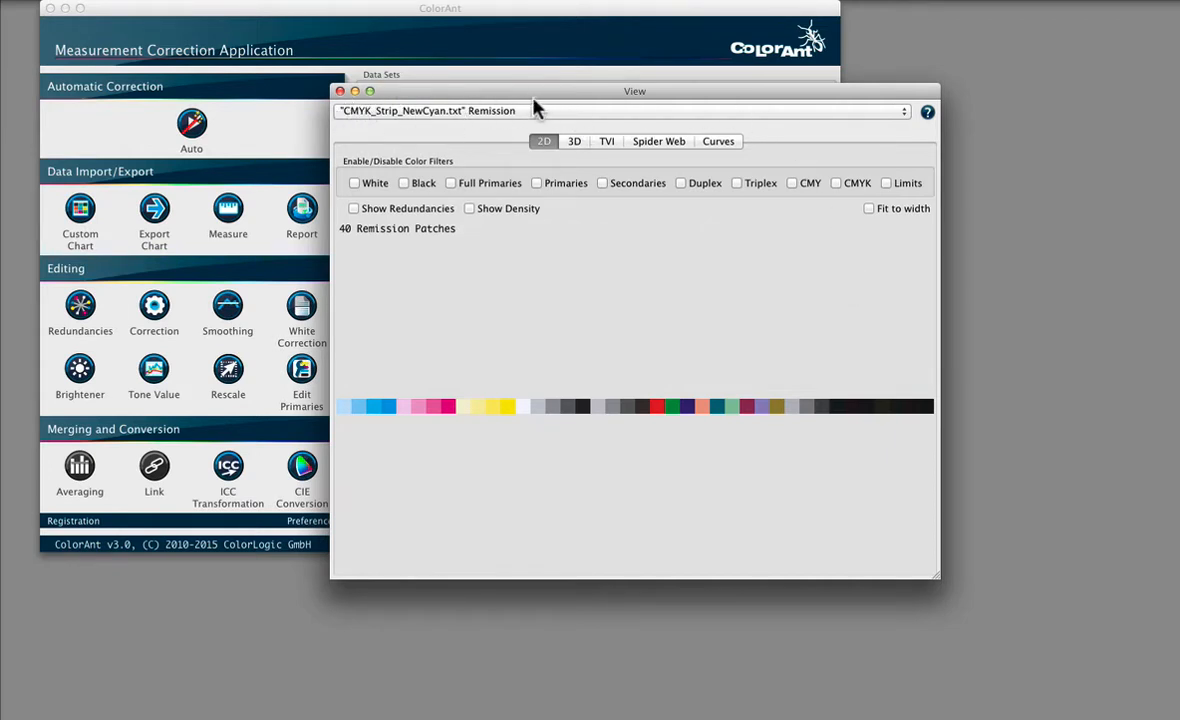
click(451, 184)
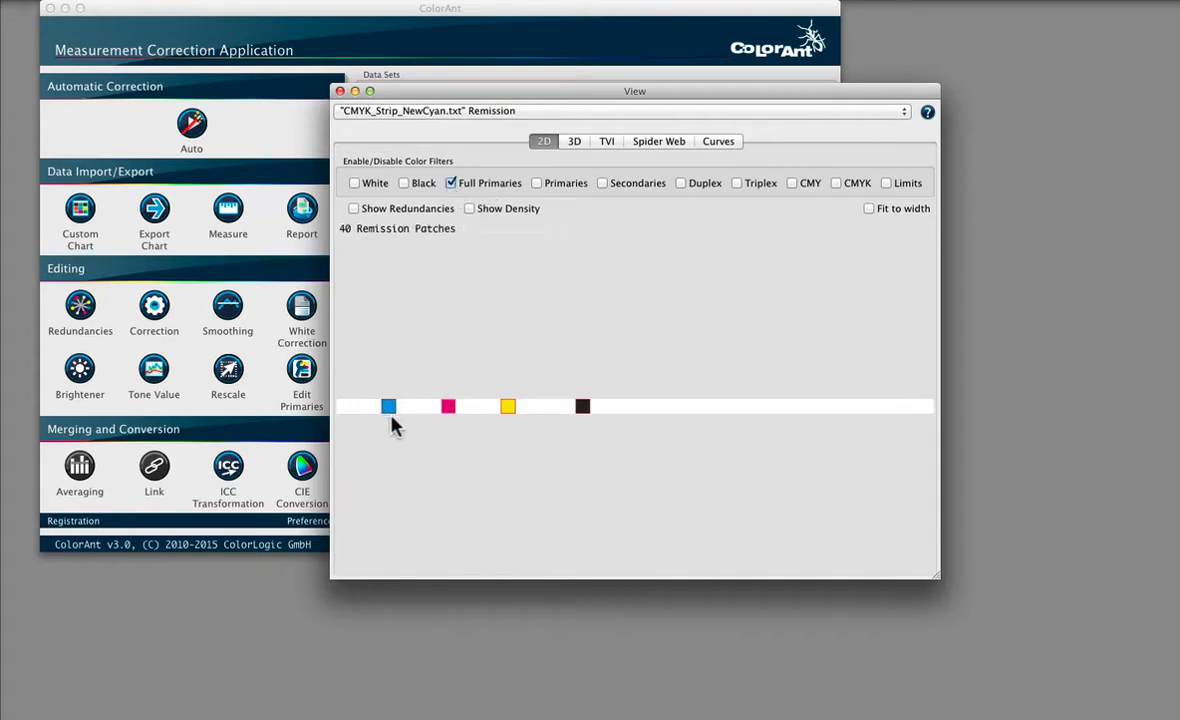
click(536, 184)
click(887, 184)
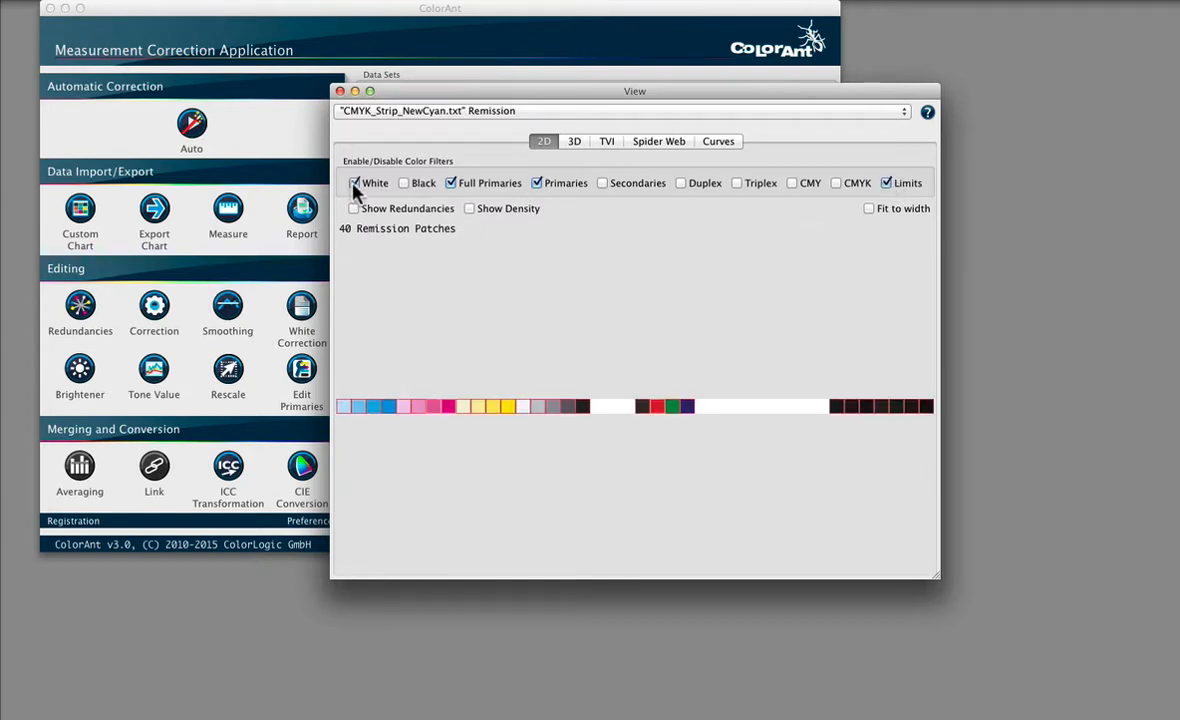
click(537, 184)
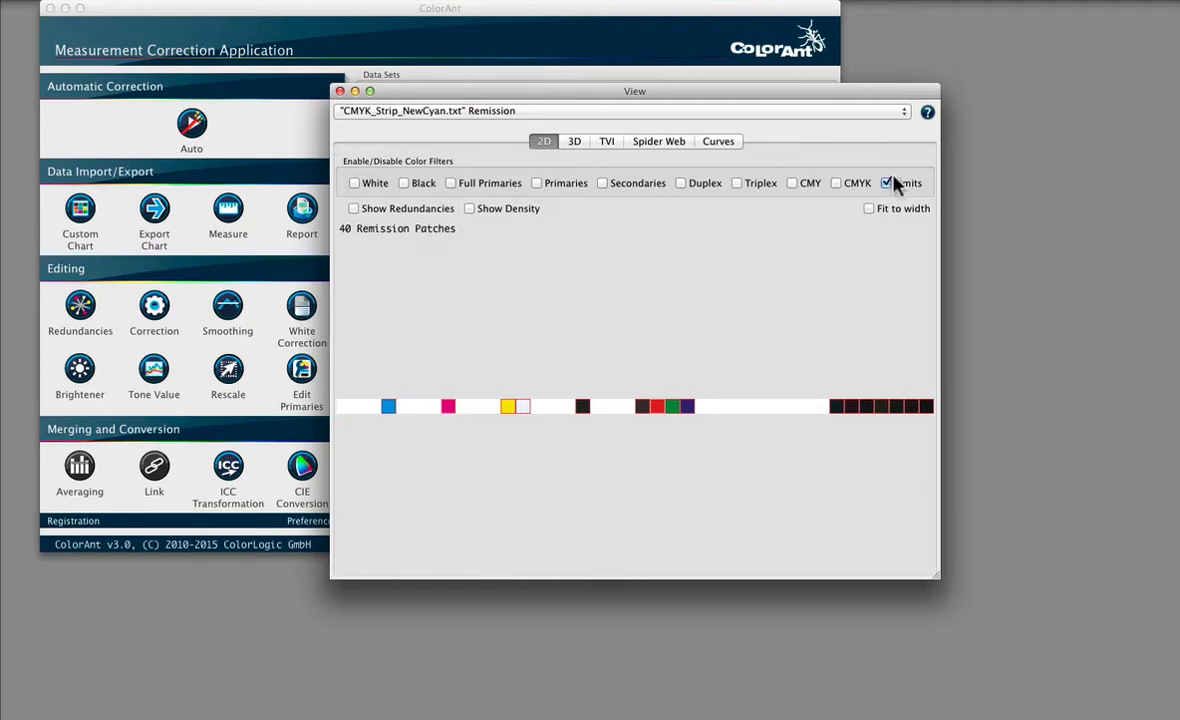
click(887, 184)
click(340, 91)
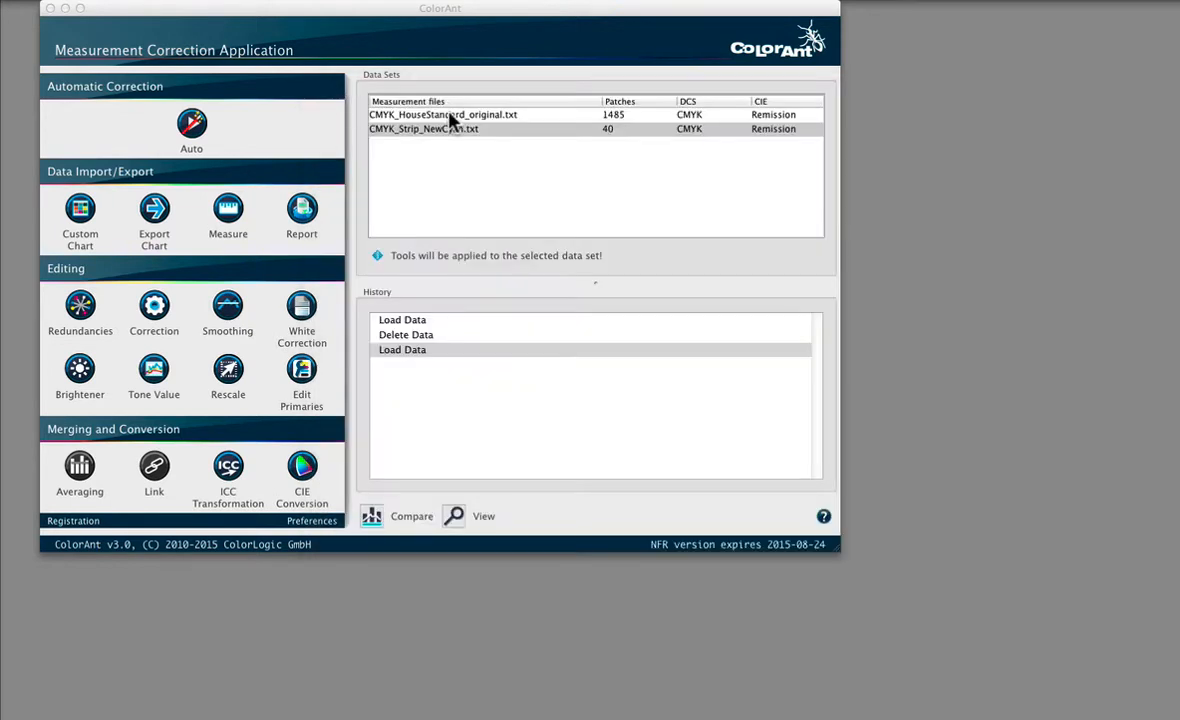
Step: Edit the primaries of CMYK_HouseStandard_original.txt, replacing Cyan with Channel 1 (Cyan) from CMYK_Strip_NewCyan
click(444, 115)
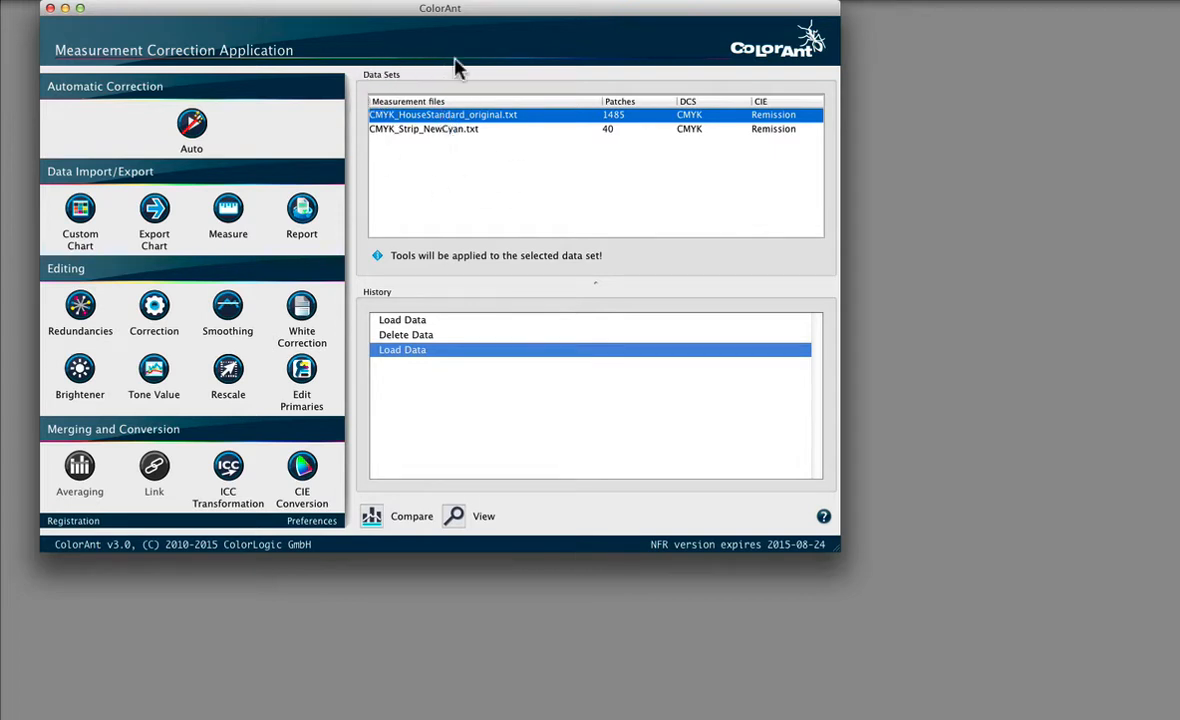
click(303, 370)
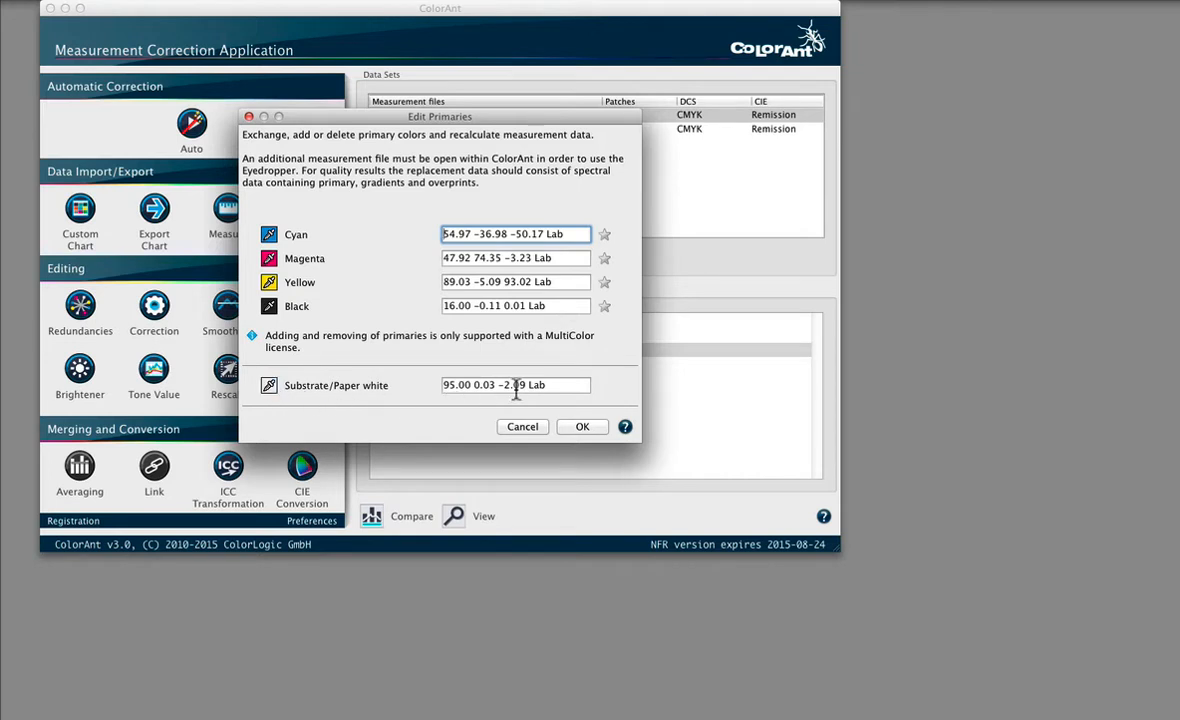
click(269, 238)
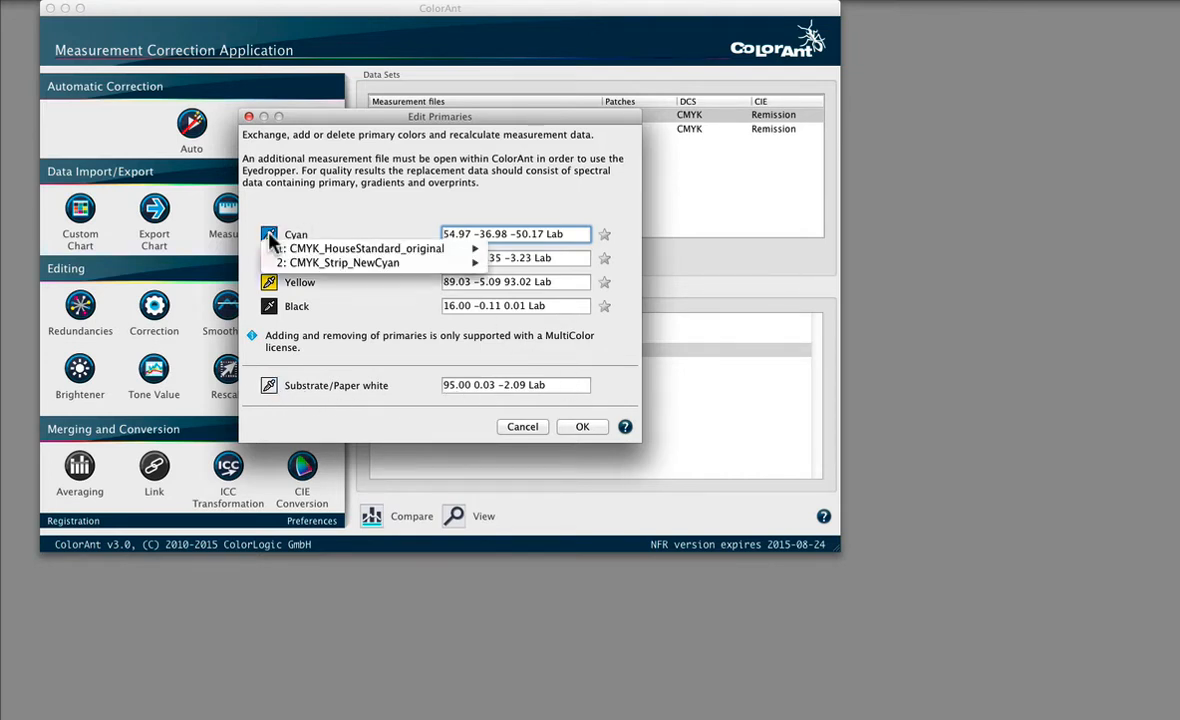
mouse_move(326, 268)
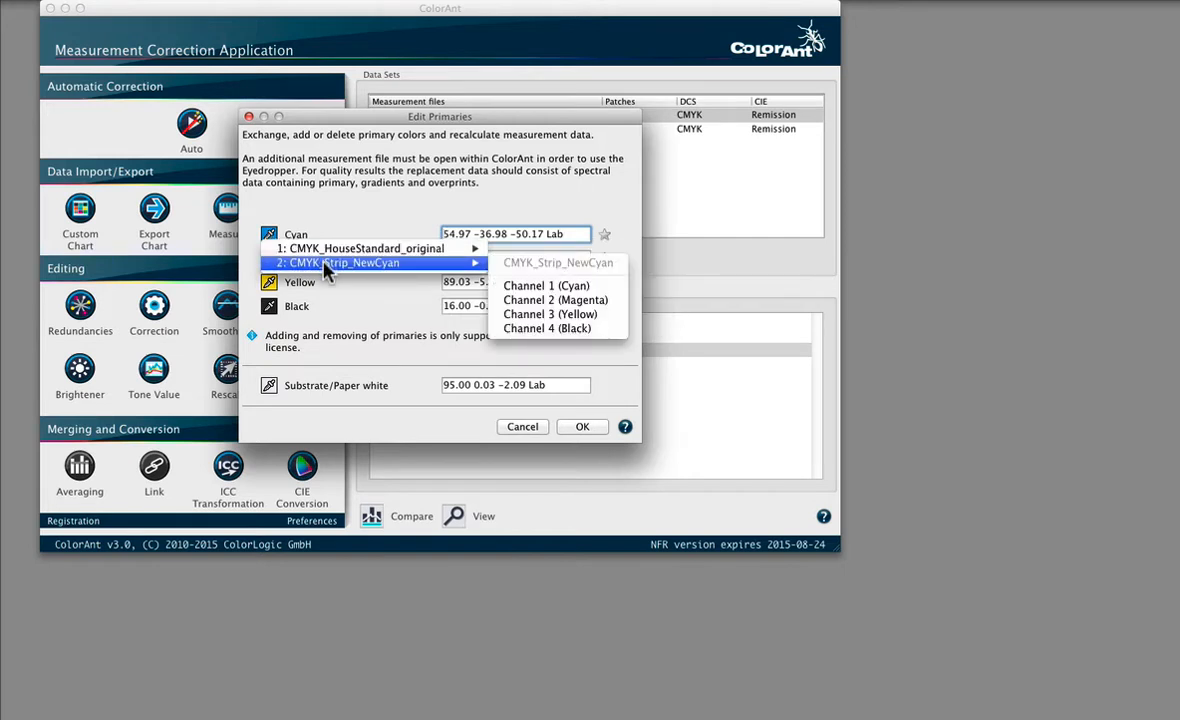
click(556, 287)
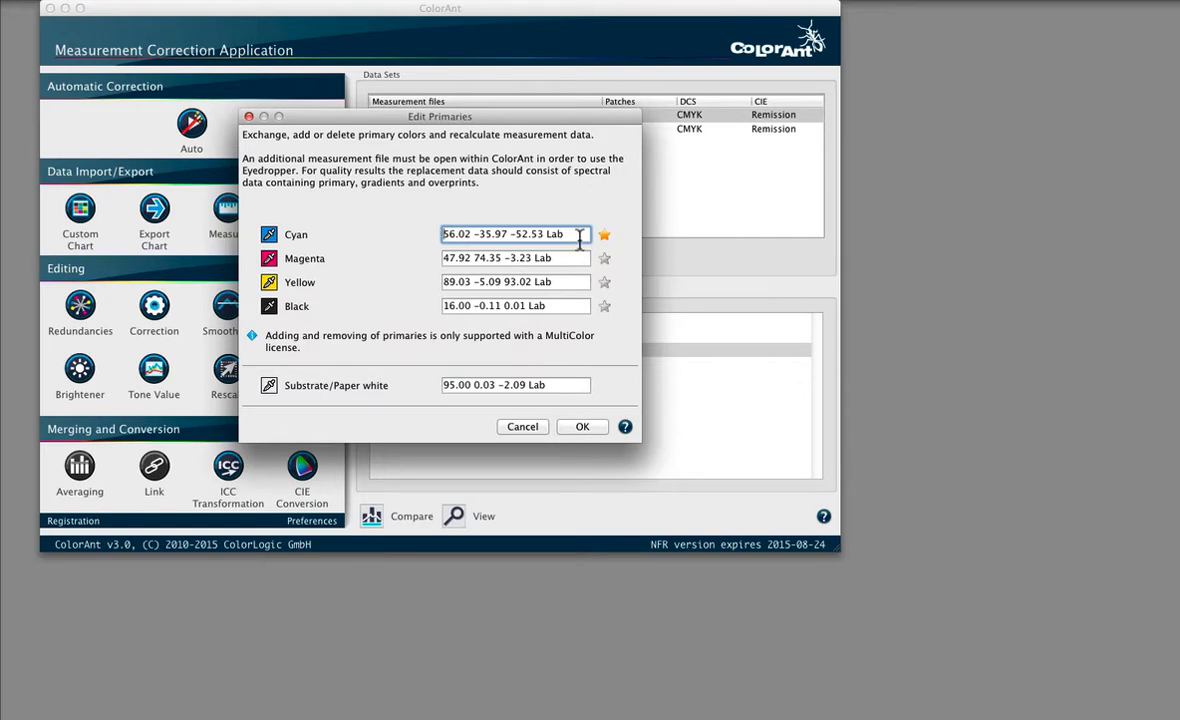
Step: Take the Substrate/Paper white from CMYK_Strip_NewCyan and apply the primaries edit
mouse_move(604, 244)
click(268, 385)
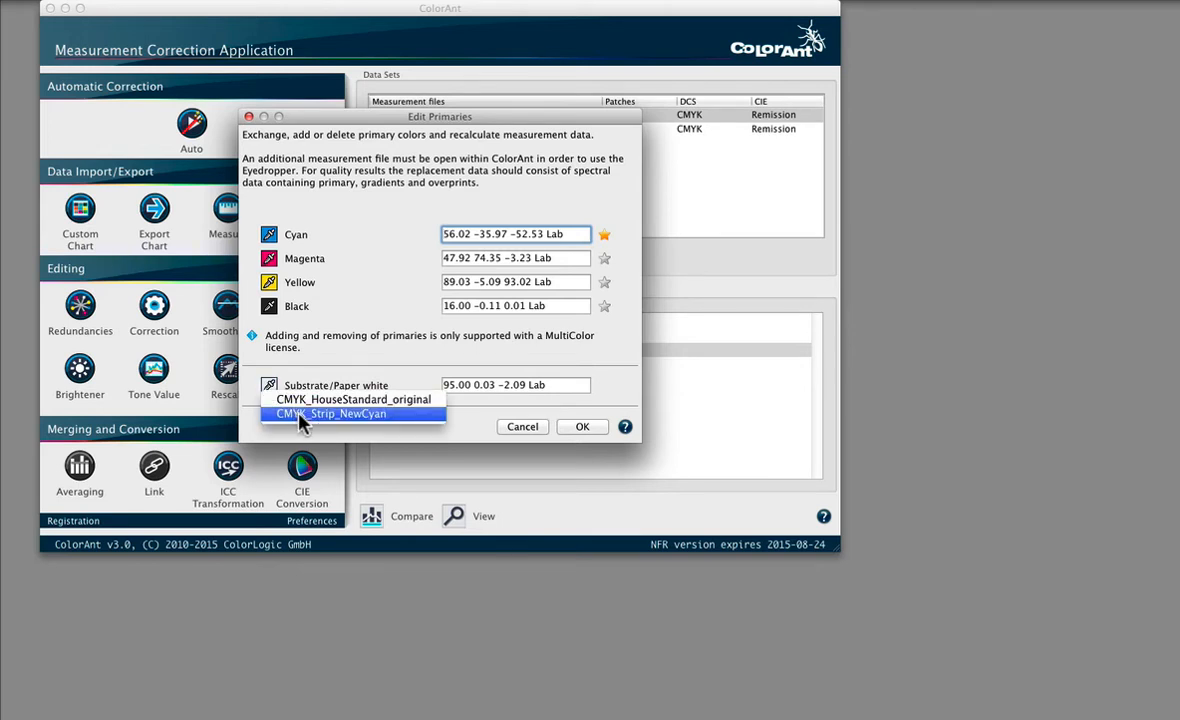
click(300, 414)
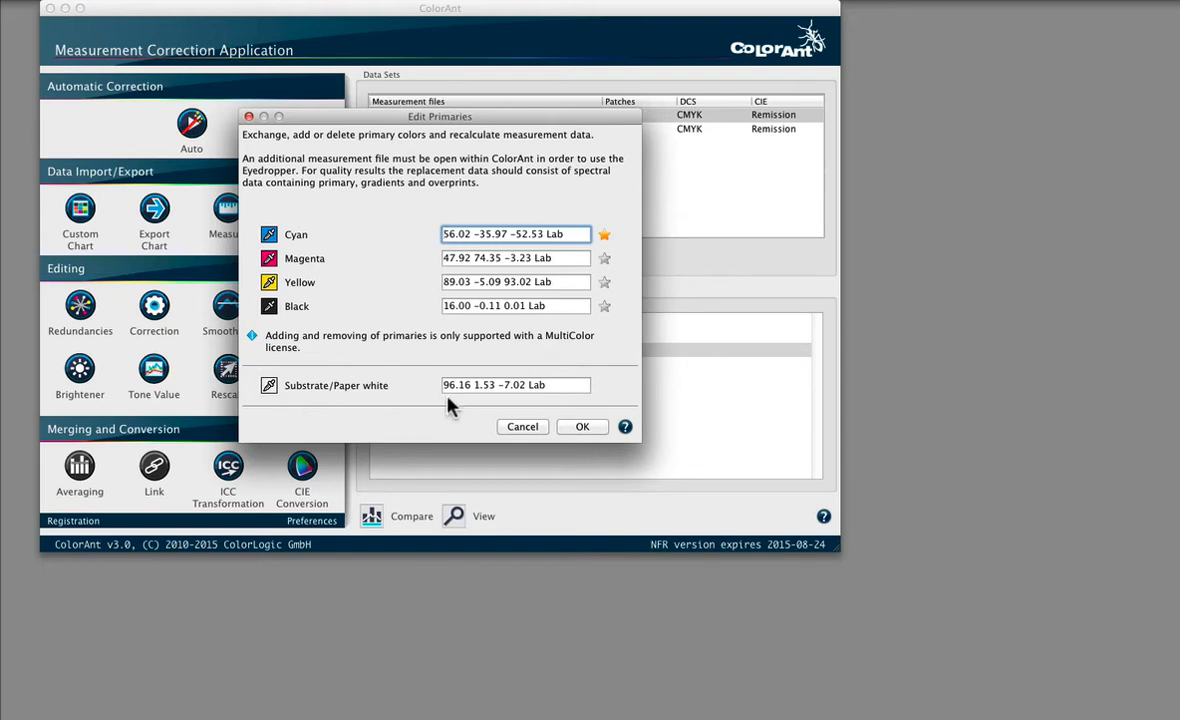
click(585, 428)
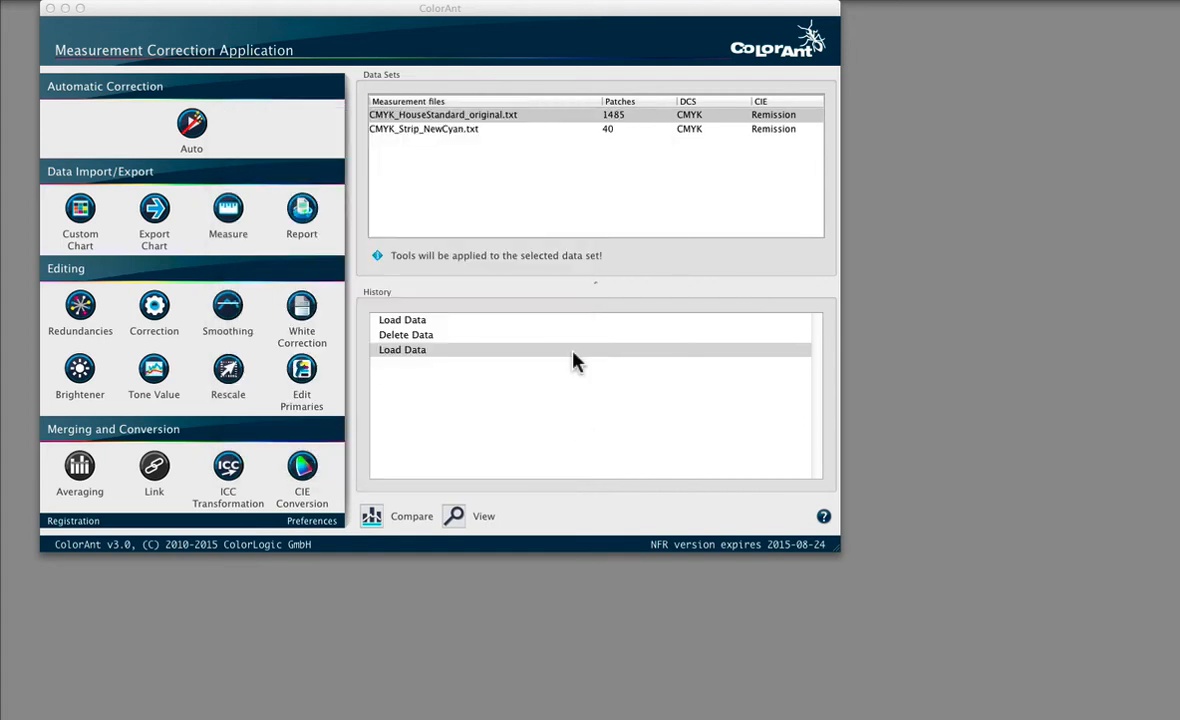
Step: Compare the recalculated EditPrimaries data set with CMYK_HouseStandard_original.txt, checking which file is chosen on each side
click(506, 118)
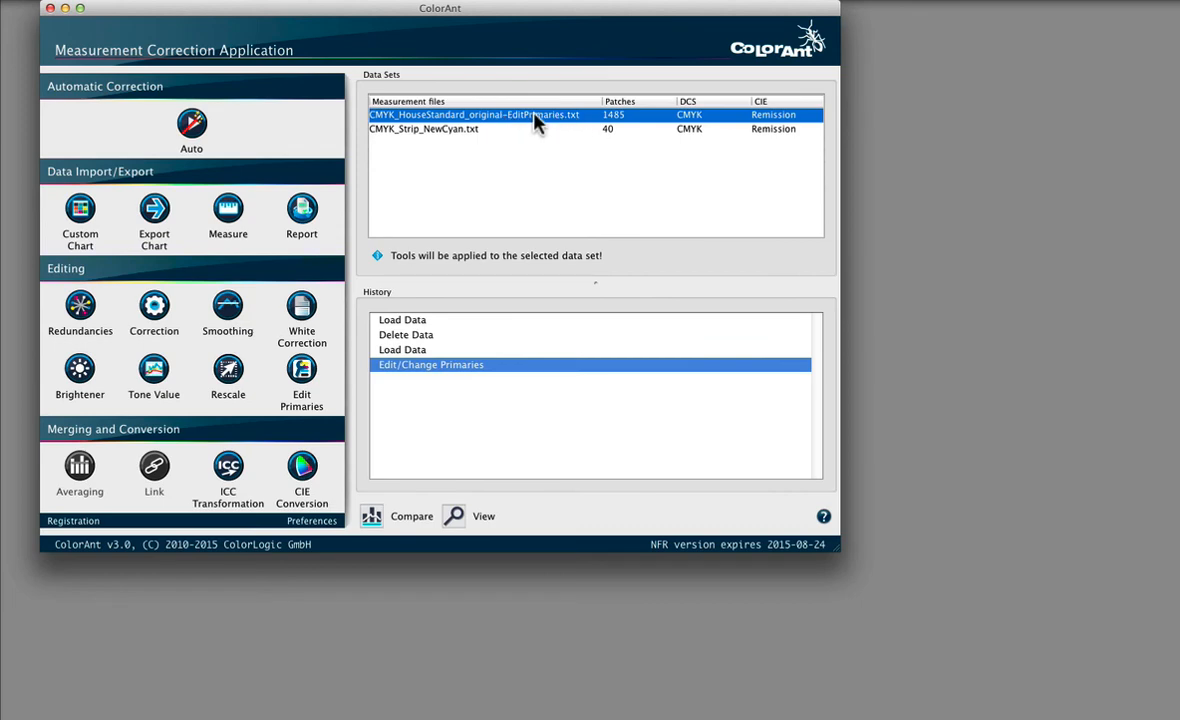
click(372, 515)
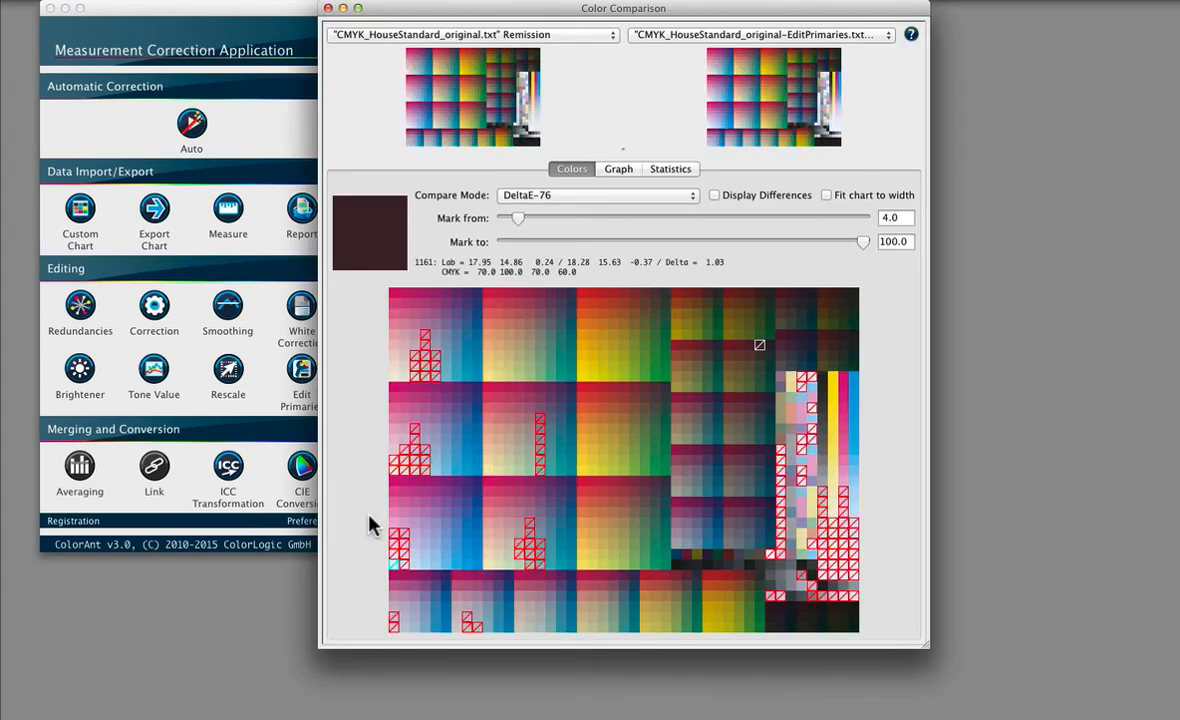
click(428, 36)
click(429, 38)
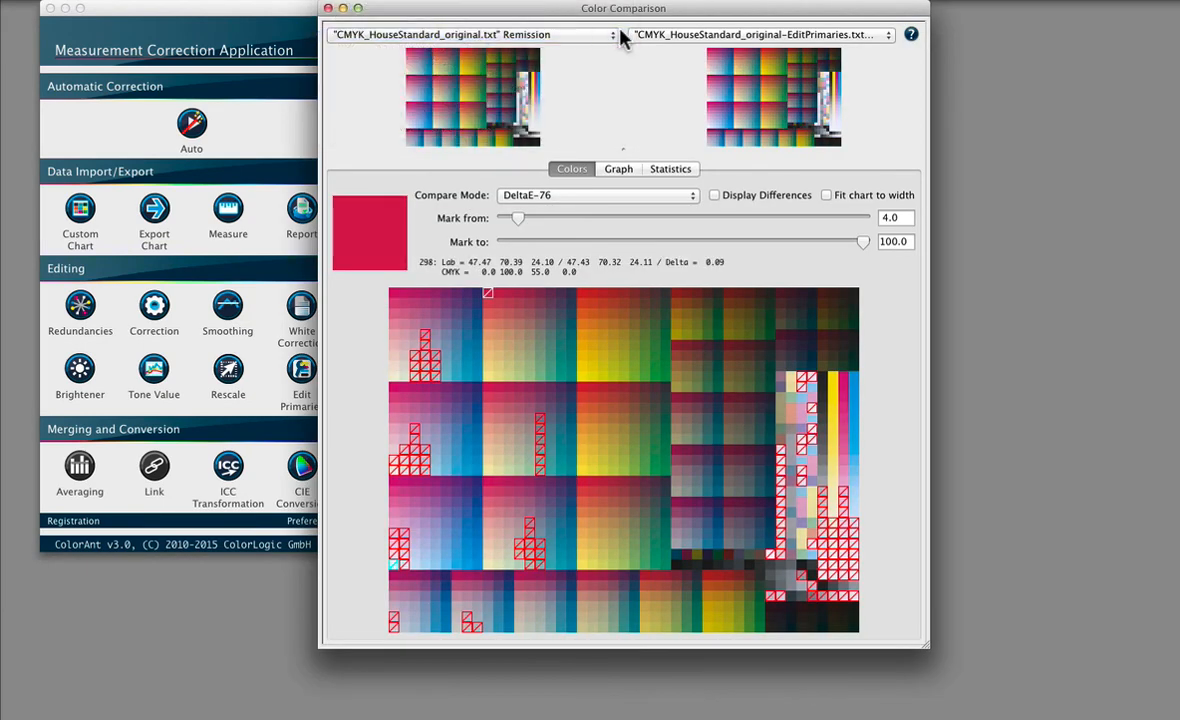
click(662, 36)
click(662, 35)
Step: Examine the differences marked from DeltaE-76 thresholds 2.0 and 4.0, close the comparison and select the edited house standard data set
drag(519, 220, 511, 222)
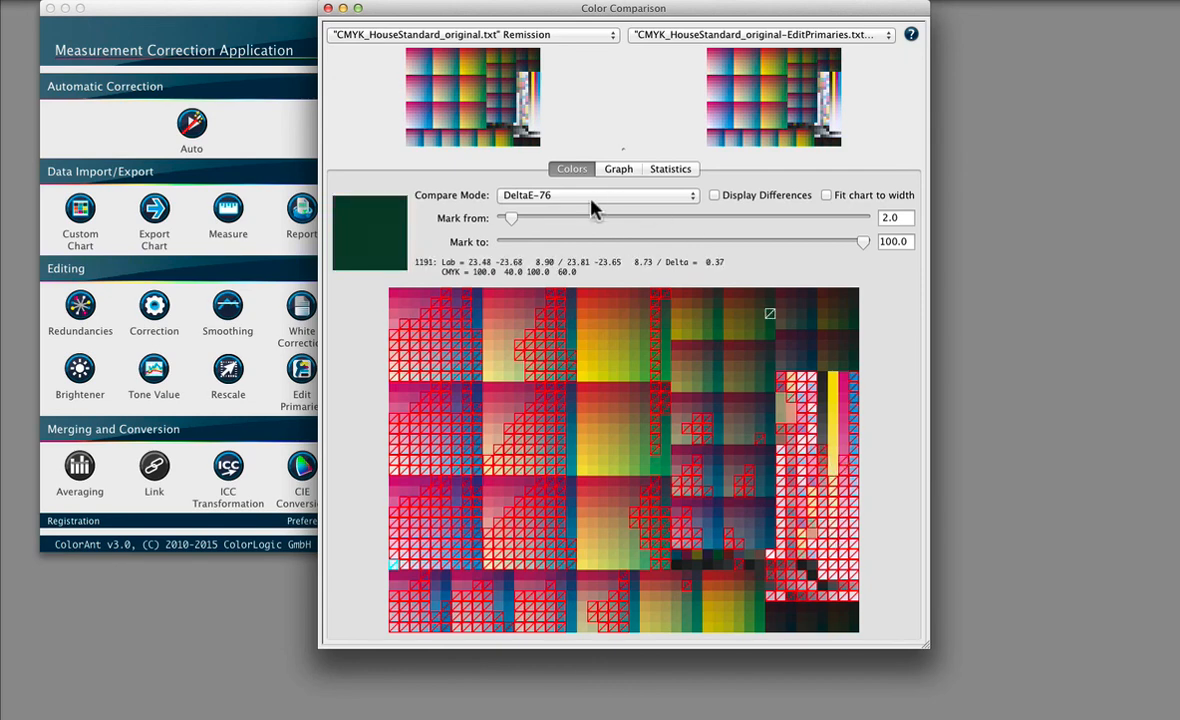
drag(517, 215, 522, 216)
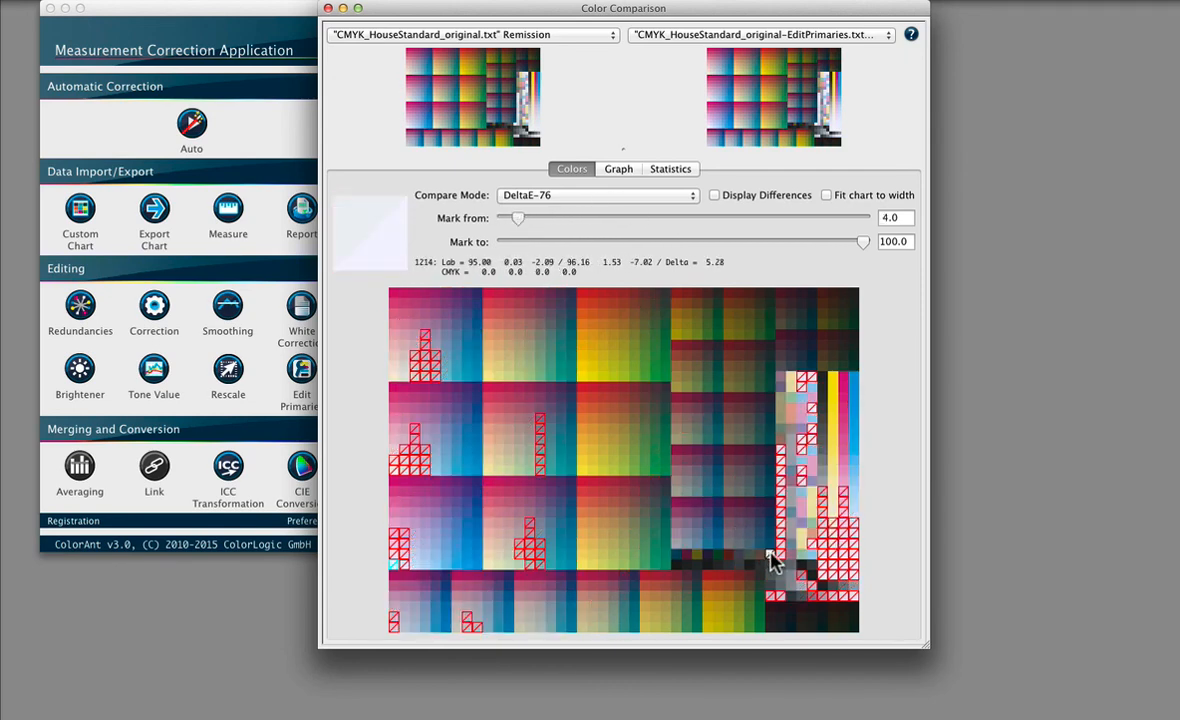
click(328, 8)
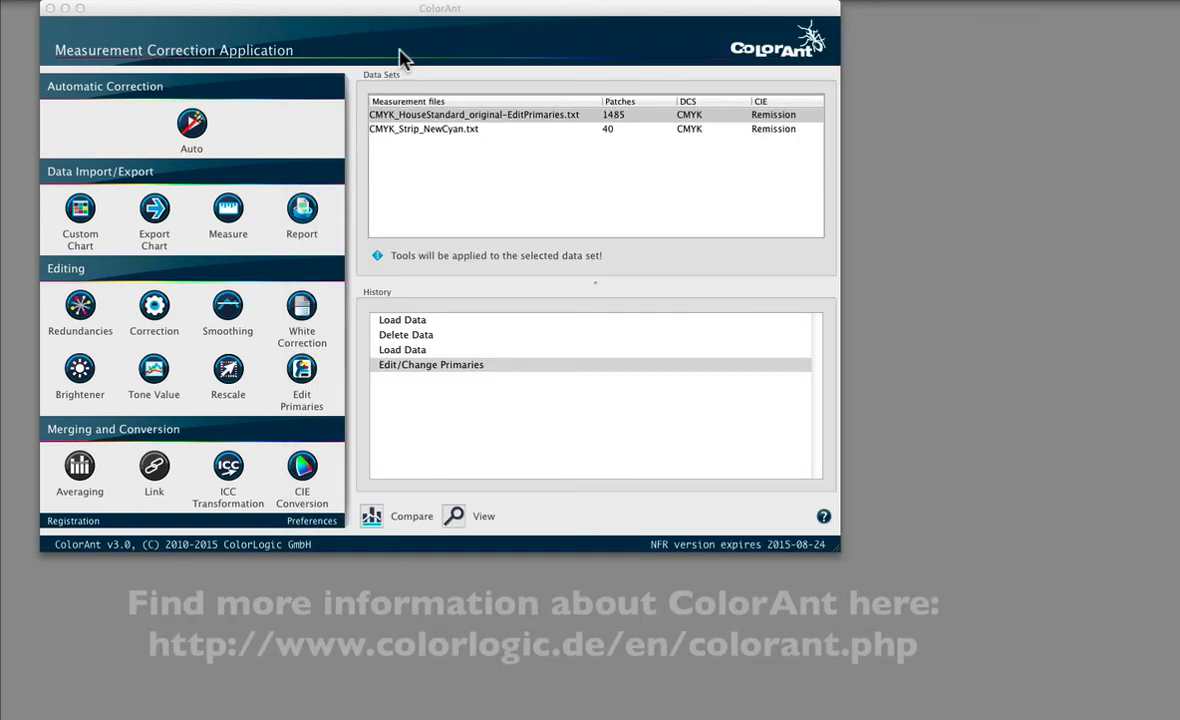
click(407, 121)
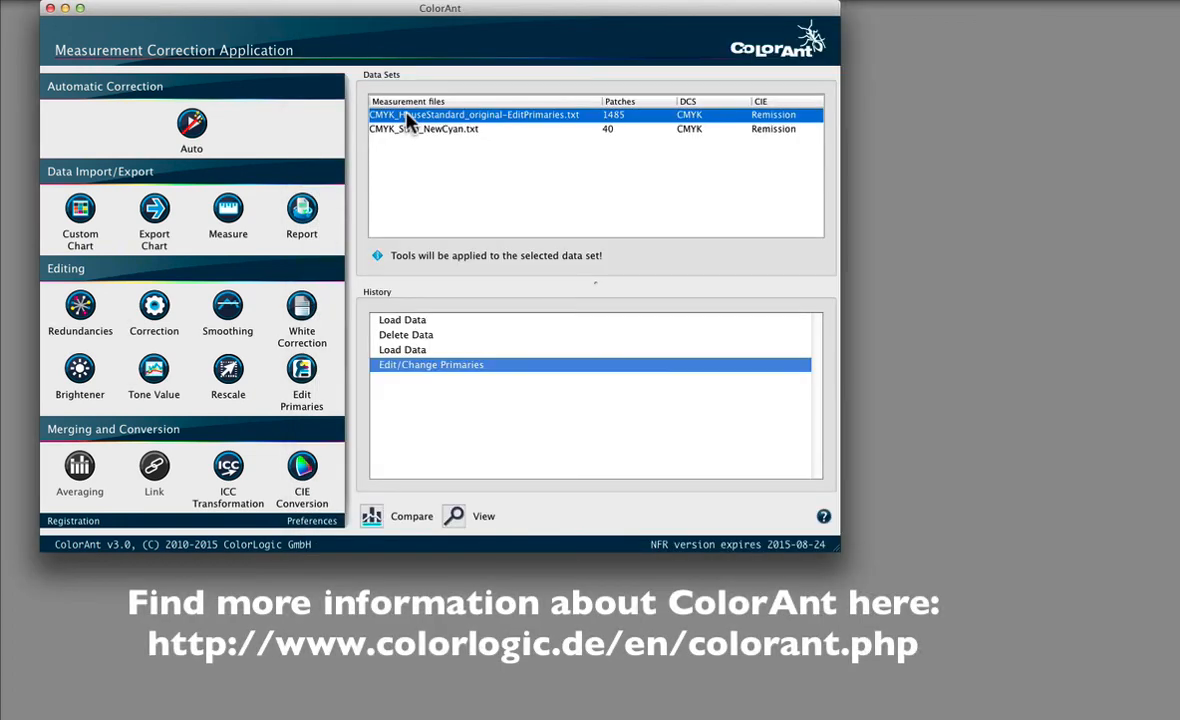